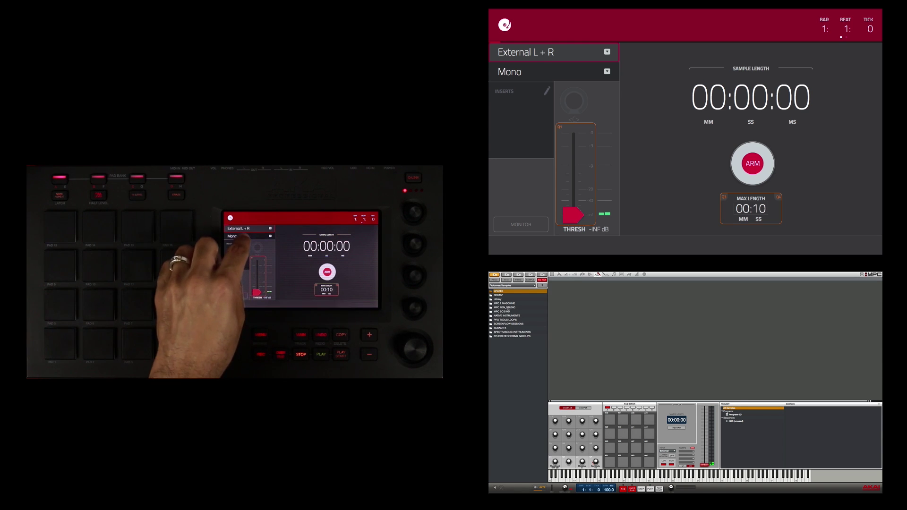
# - Switch the sampler's recording mode from Mono to Stereo, keeping the External L + R input
pyautogui.click(249, 235)
pyautogui.click(234, 239)
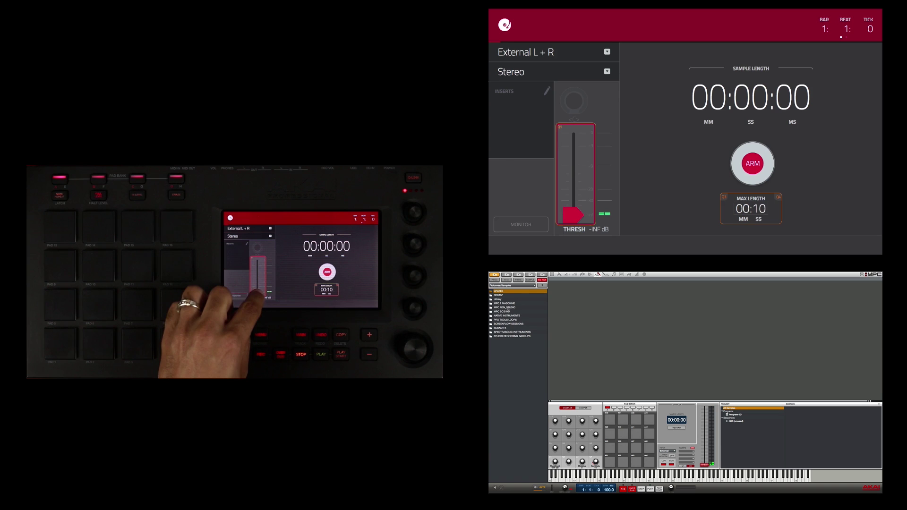
# - Raise the recording threshold from -INF dB to -12.0 dB on the enlarged level meter
pyautogui.moveTo(255, 292)
pyautogui.mouseDown()
pyautogui.moveTo(257, 276)
pyautogui.moveTo(257, 293)
pyautogui.mouseUp()
pyautogui.doubleClick(257, 291)
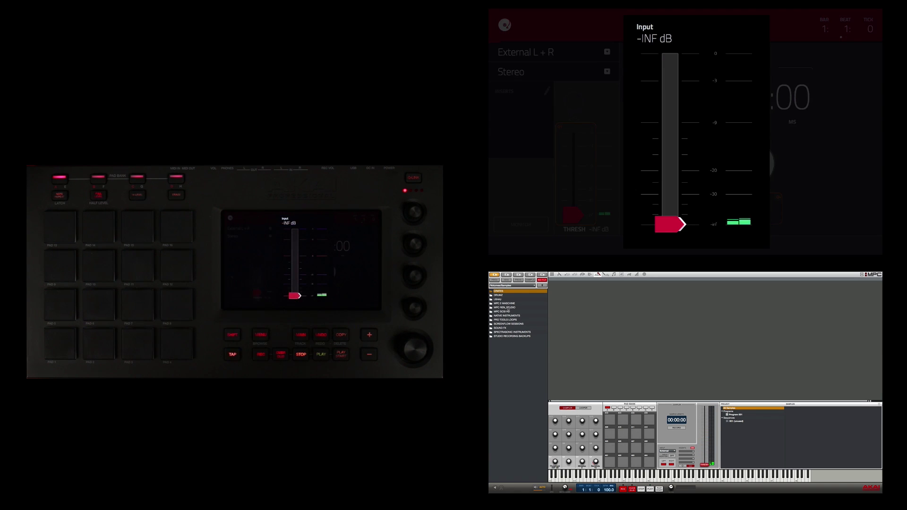
pyautogui.moveTo(294, 296)
pyautogui.mouseDown()
pyautogui.moveTo(295, 263)
pyautogui.moveTo(295, 296)
pyautogui.mouseUp()
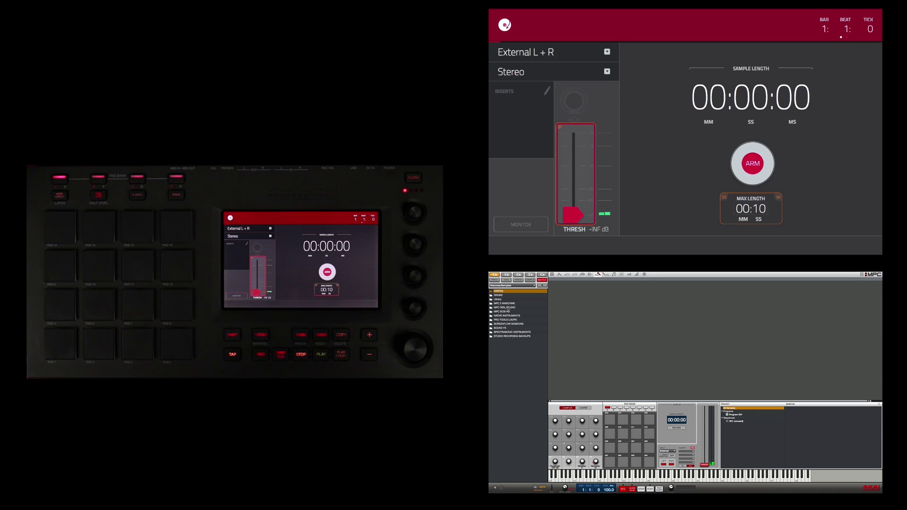
pyautogui.moveTo(414, 308); pyautogui.dragTo(414, 289)
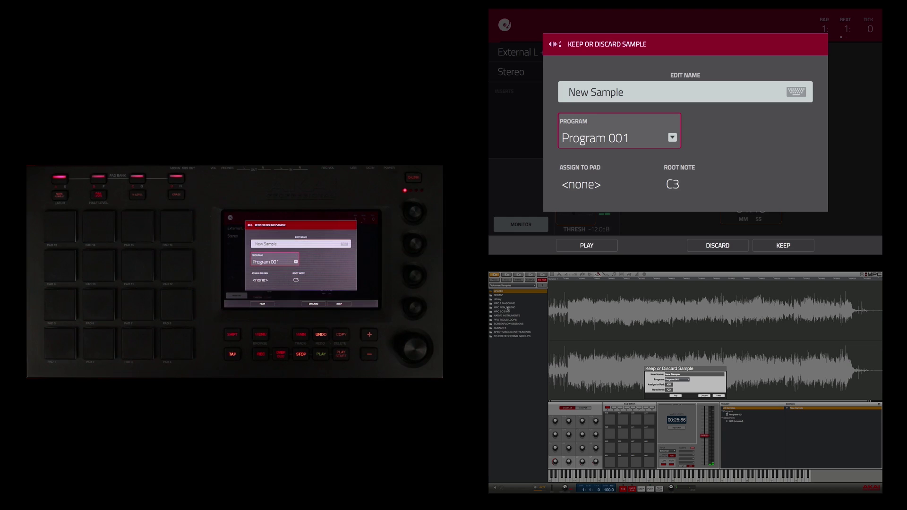
# - Open the name editor for the recording, which still reads New Sample
pyautogui.click(331, 244)
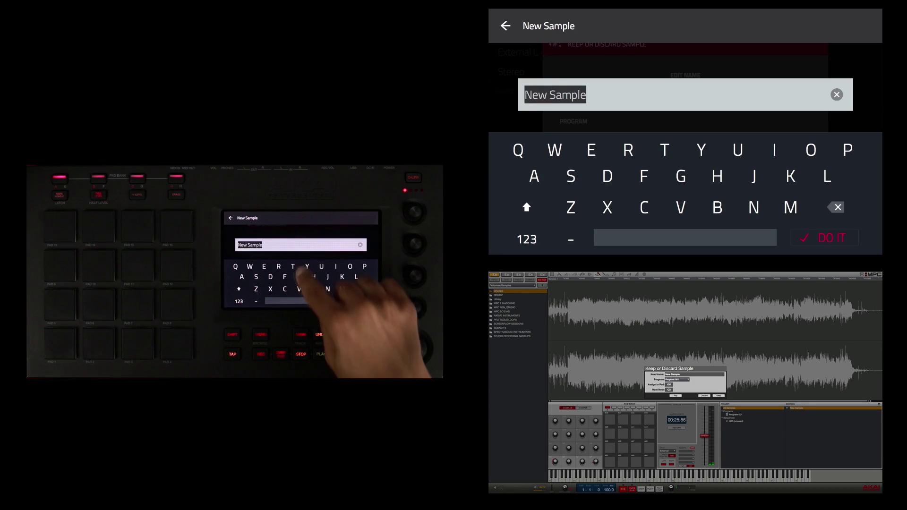
# - Name the new recording 'Touch piano' and confirm the name
pyautogui.write('Tou')
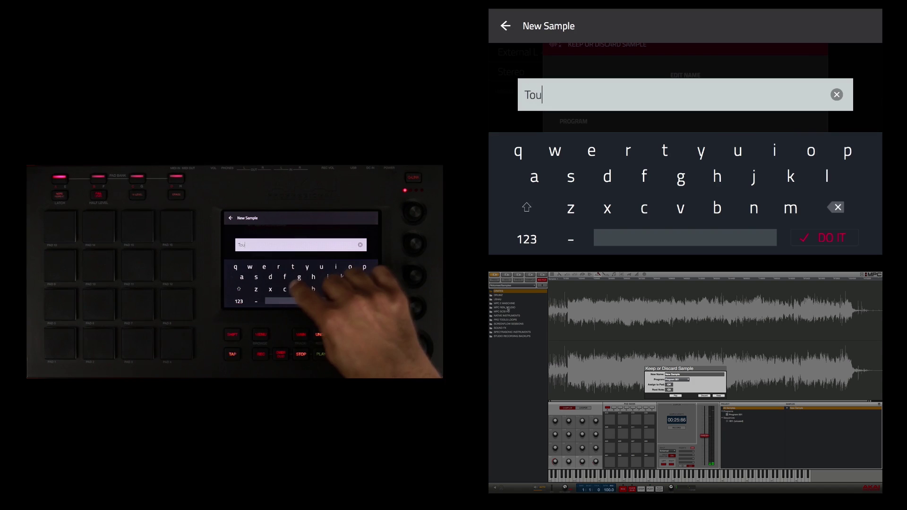
pyautogui.write('ch ')
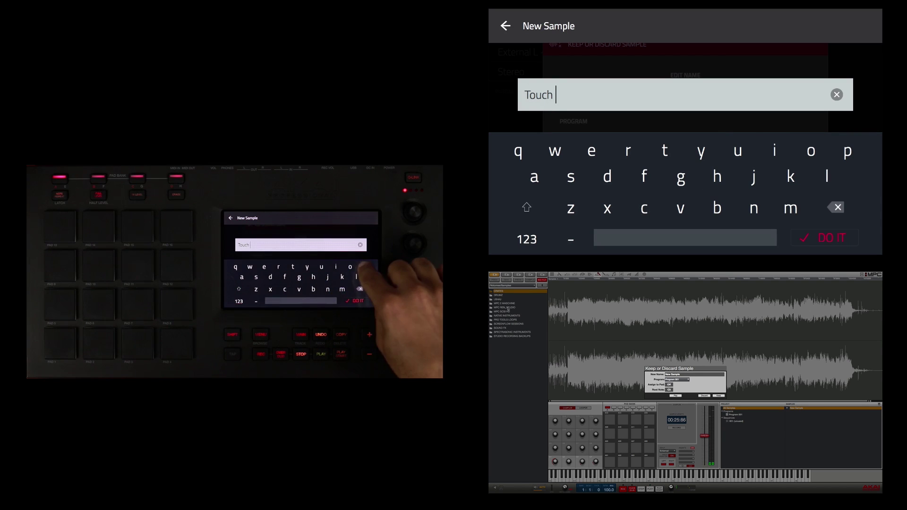
pyautogui.write('pia')
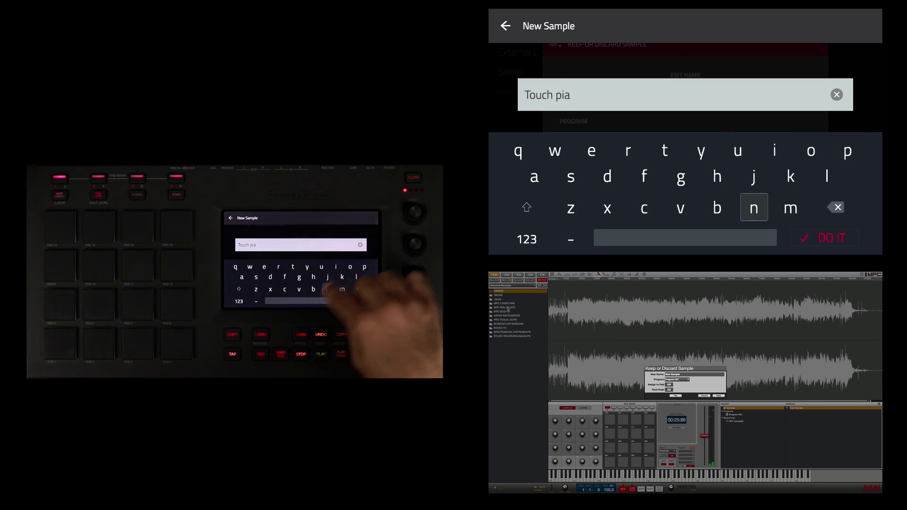
pyautogui.write('no')
pyautogui.click(825, 238)
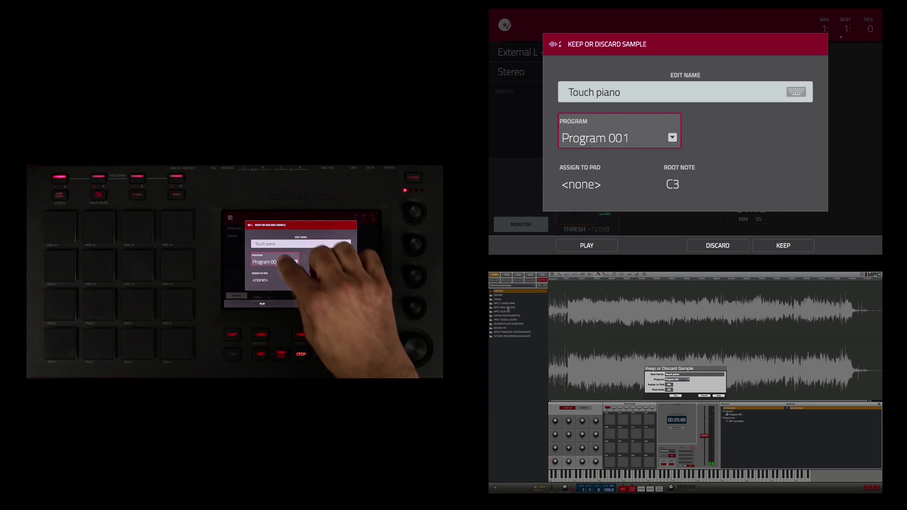
# - Keep the Touch piano sample in Program 001, assigned to pad A01
pyautogui.click(619, 137)
pyautogui.click(516, 55)
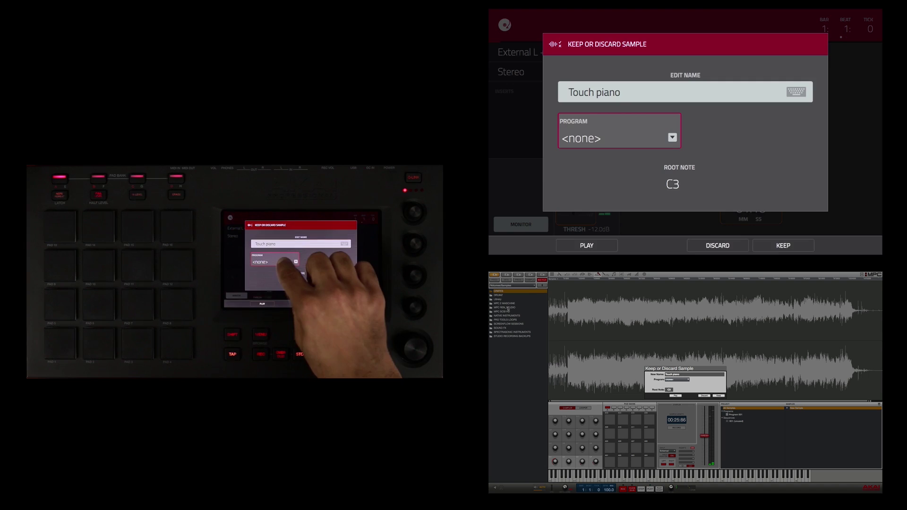
pyautogui.click(619, 137)
pyautogui.click(525, 80)
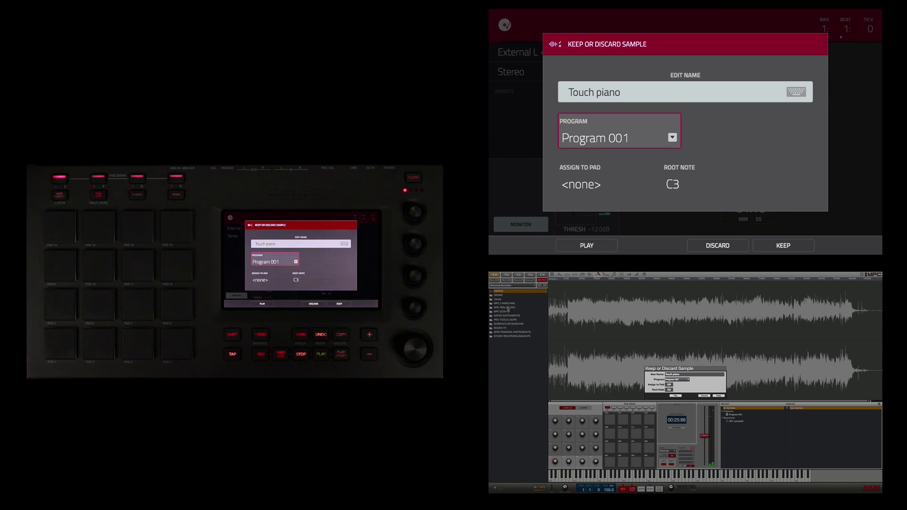
pyautogui.click(60, 343)
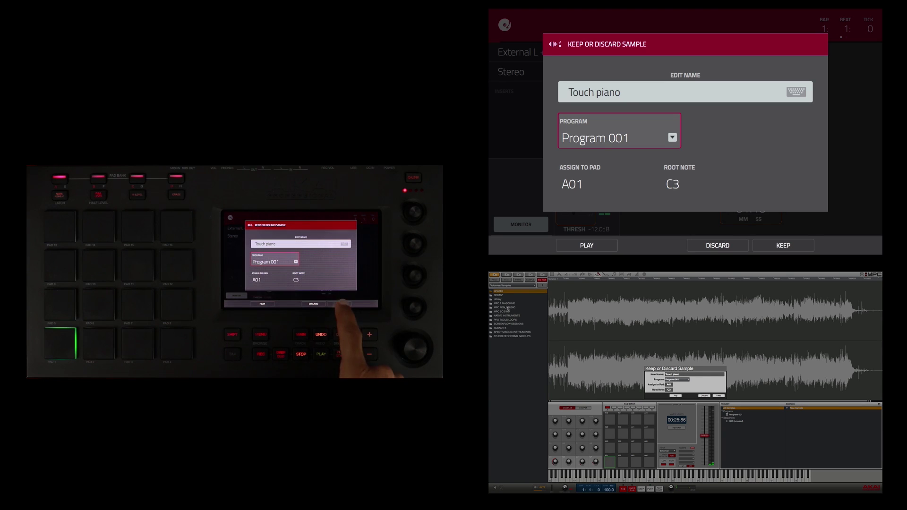
pyautogui.click(340, 304)
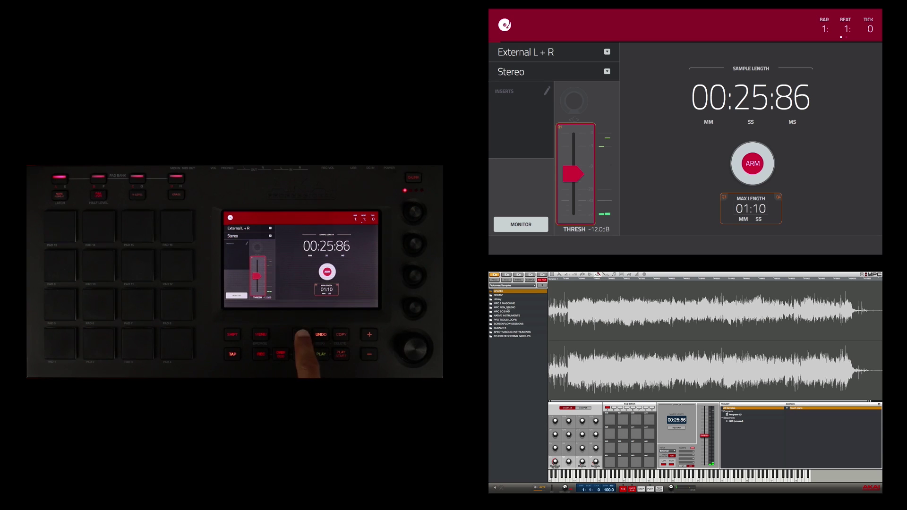
# - Close the sampler and return to the untitled project's main view
pyautogui.click(301, 334)
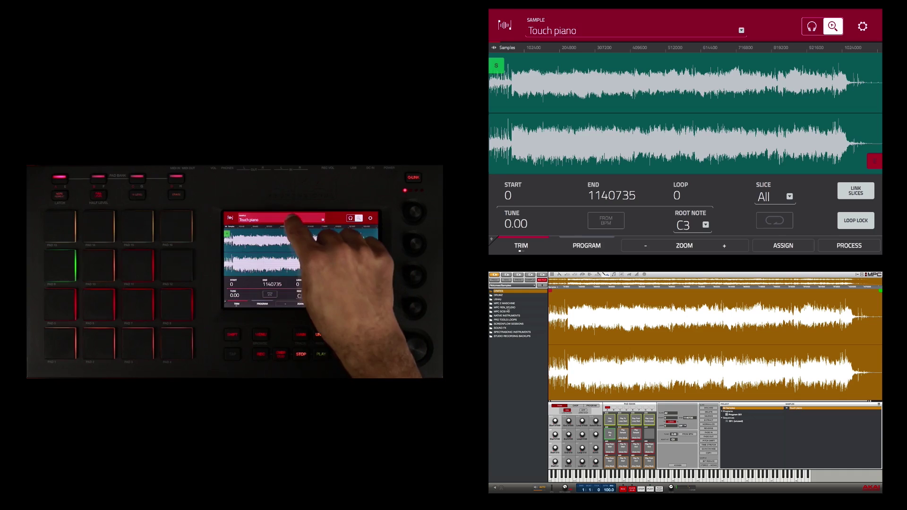
pyautogui.click(302, 219)
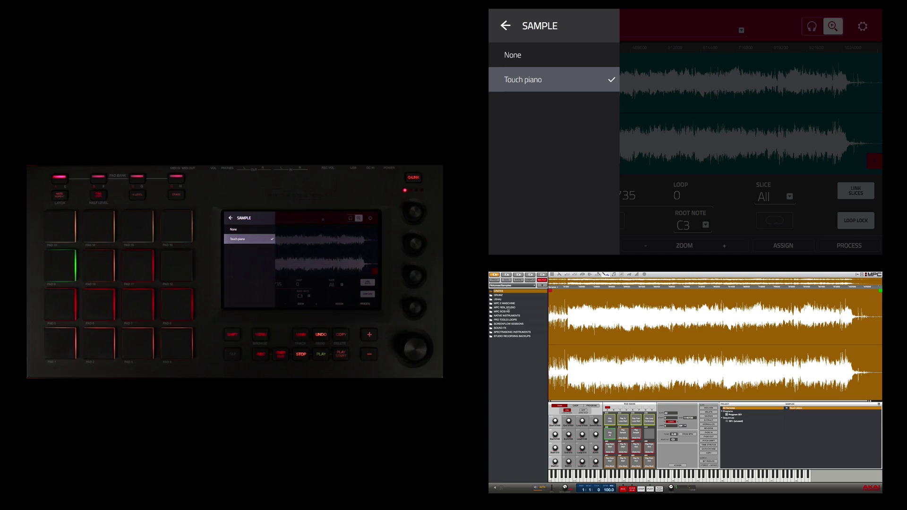
pyautogui.click(234, 230)
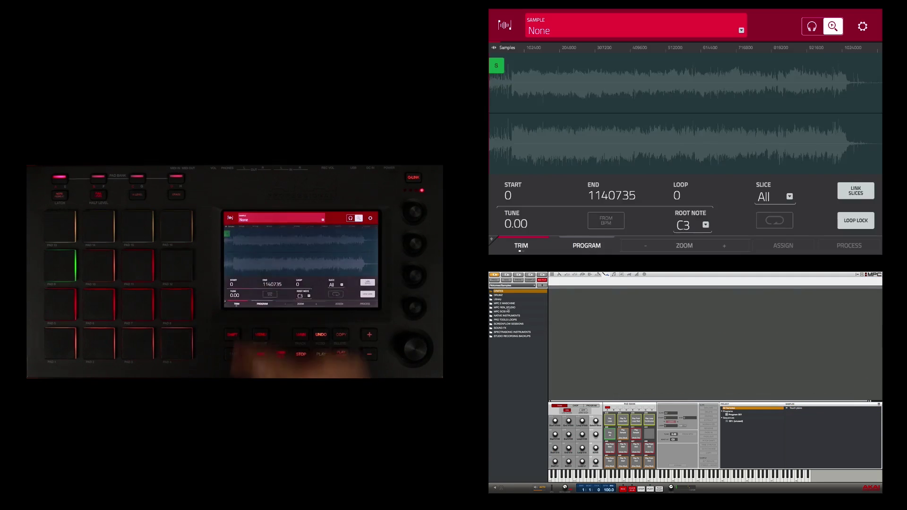
pyautogui.click(289, 219)
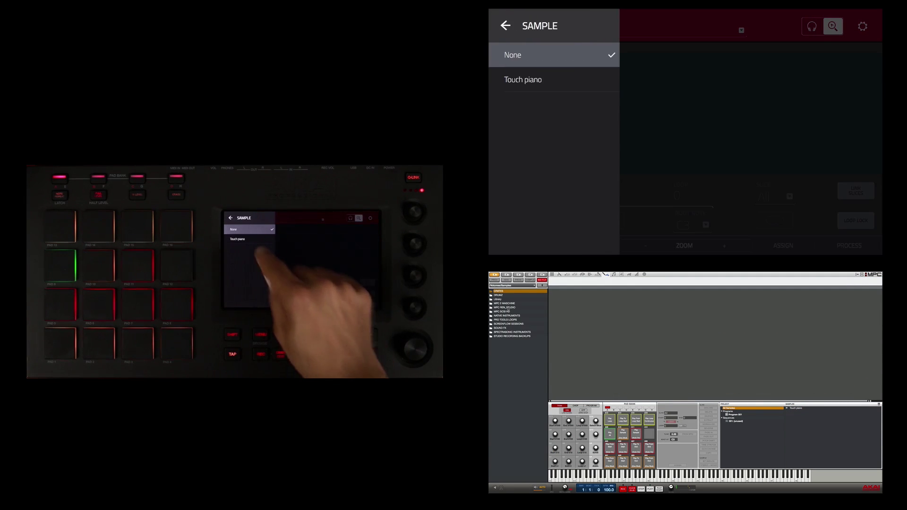
pyautogui.click(238, 239)
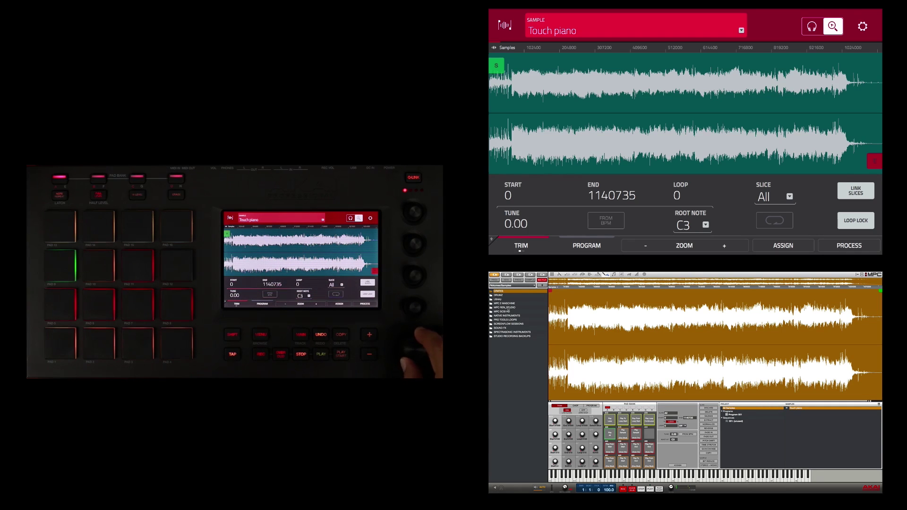
pyautogui.scroll(1, 414, 350)
pyautogui.scroll(-1, 413, 350)
pyautogui.scroll(1, 413, 350)
pyautogui.scroll(-1, 414, 350)
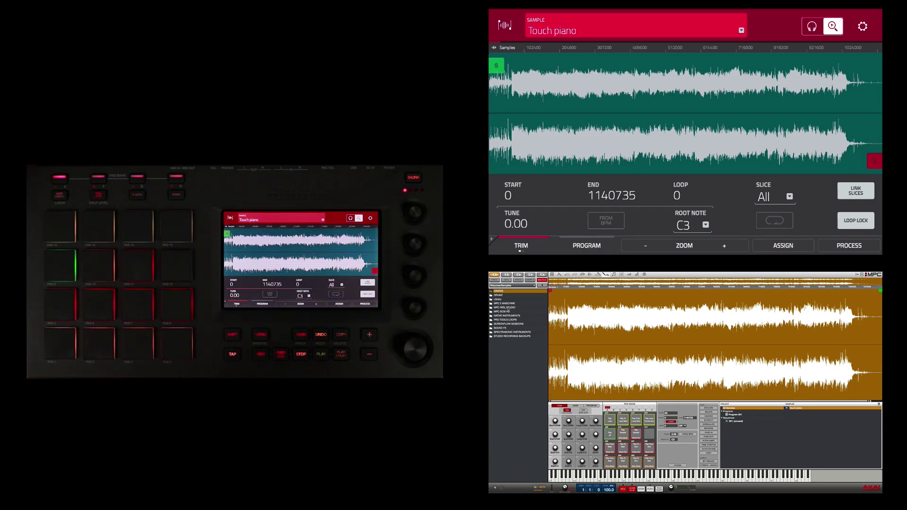
# - Toggle the Touch piano sample editor between Chop and Trim modes, ending in Trim
pyautogui.click(236, 304)
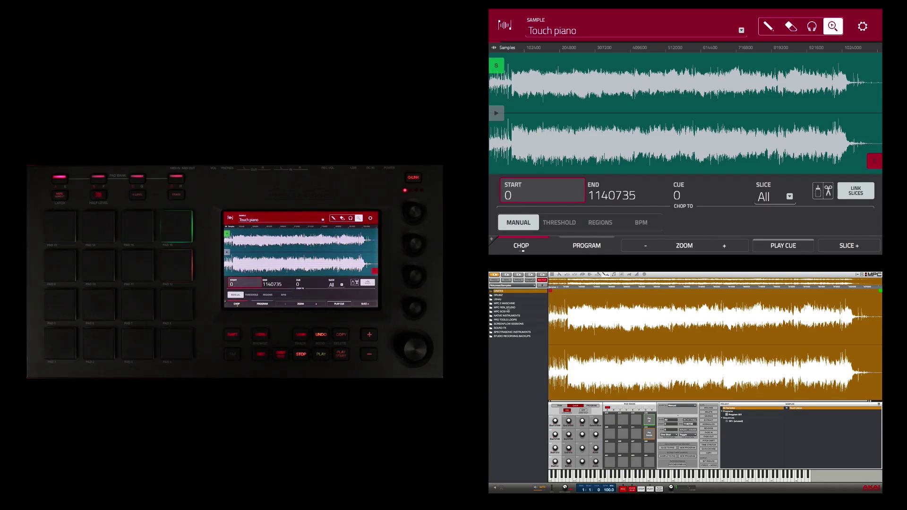
pyautogui.click(237, 304)
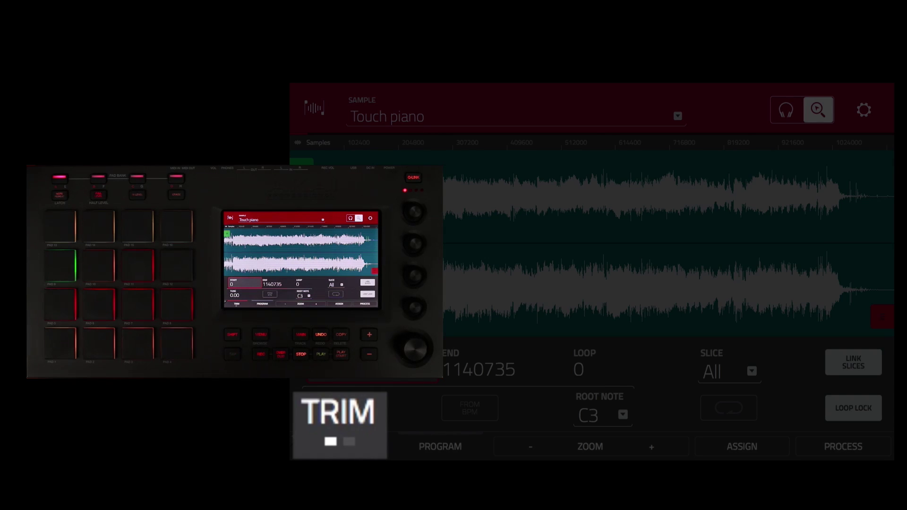
pyautogui.click(237, 304)
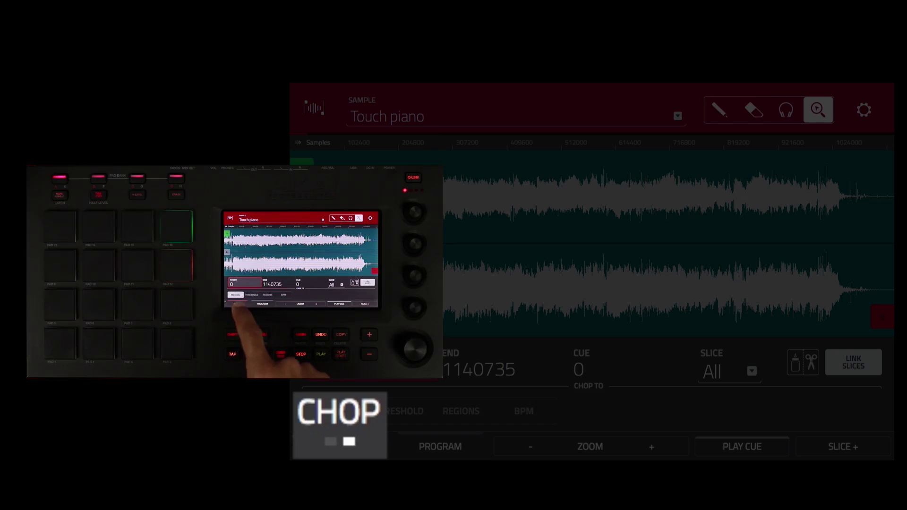
pyautogui.click(236, 304)
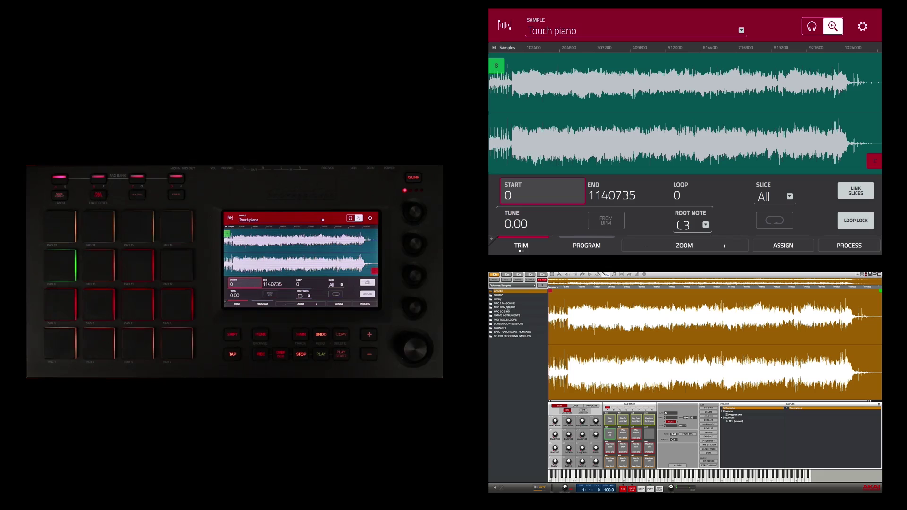
# - Audition Touch piano at two waveform points, then zoom in on its opening section
pyautogui.click(350, 219)
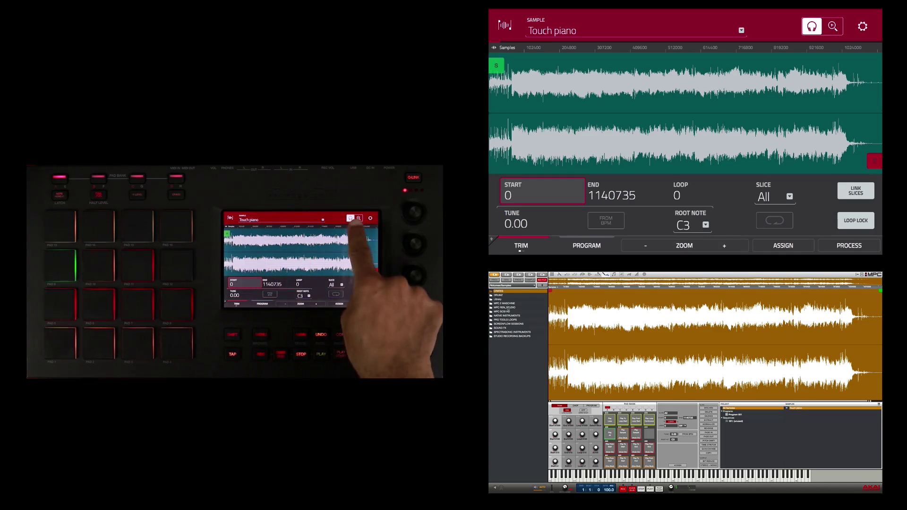
pyautogui.click(267, 257)
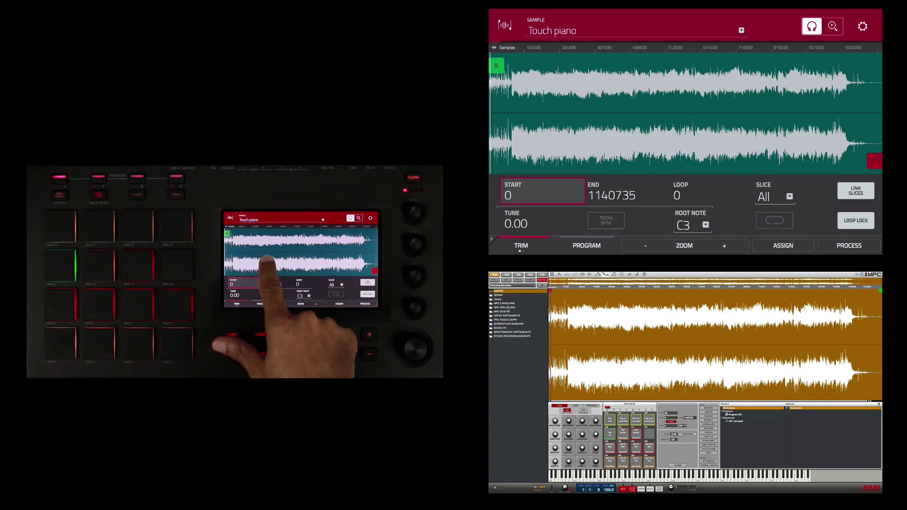
pyautogui.click(284, 262)
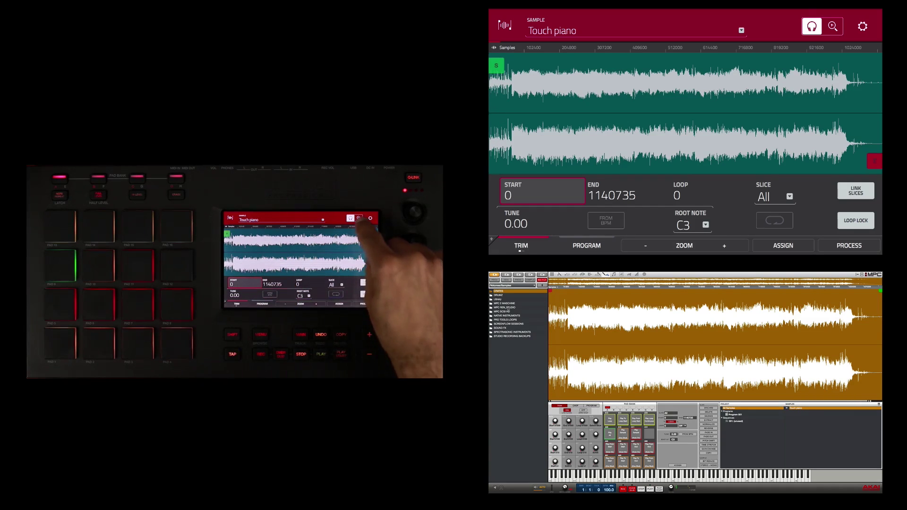
pyautogui.click(359, 218)
pyautogui.moveTo(294, 254)
pyautogui.mouseDown()
pyautogui.moveTo(304, 243)
pyautogui.moveTo(314, 253)
pyautogui.moveTo(295, 236)
pyautogui.moveTo(364, 236)
pyautogui.moveTo(352, 238)
pyautogui.mouseUp()
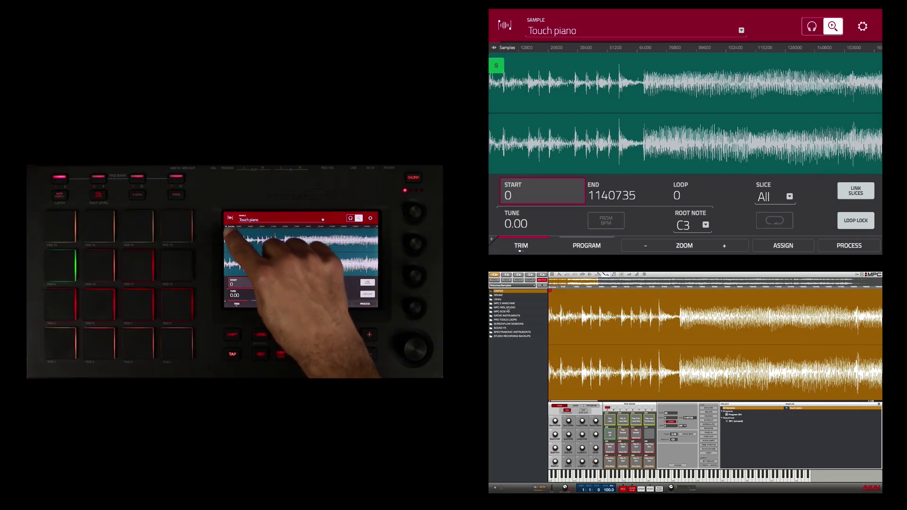
# - Move the start point to the loud section, check playback, and fine-tune START to 66742
pyautogui.moveTo(226, 232); pyautogui.dragTo(285, 234)
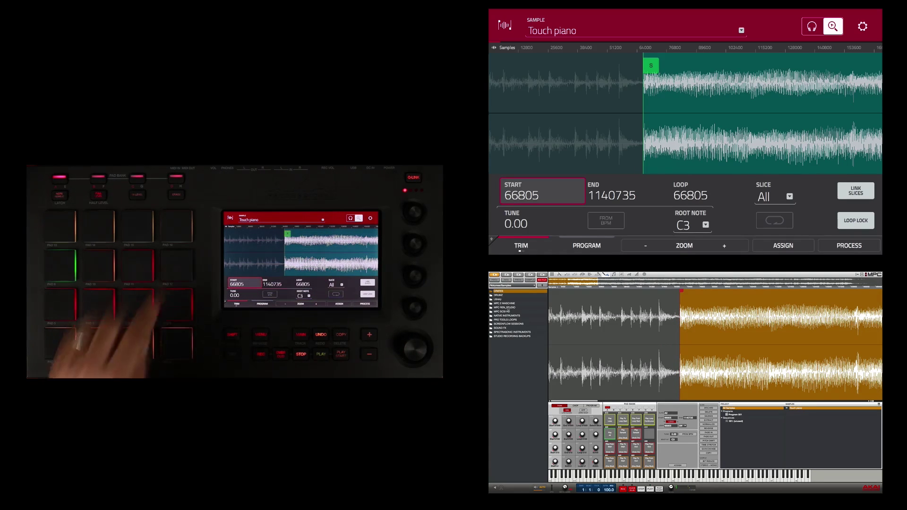
pyautogui.click(176, 226)
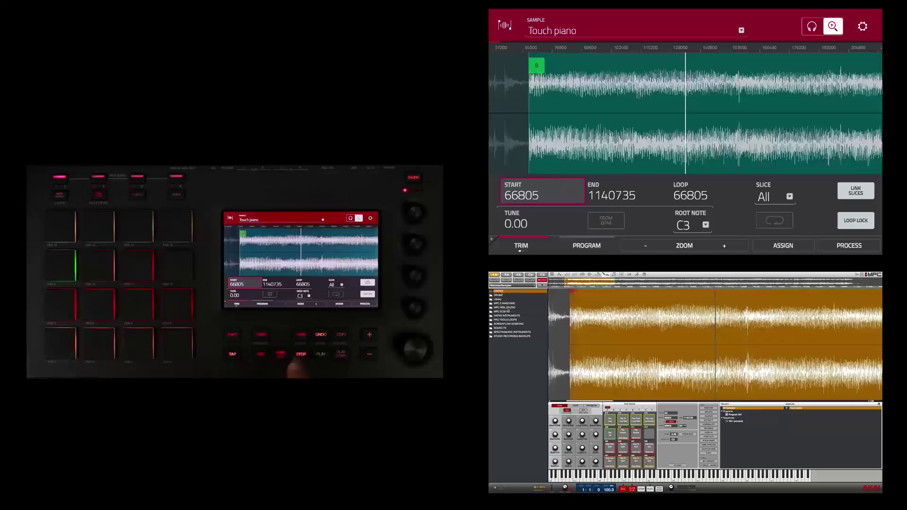
pyautogui.click(301, 353)
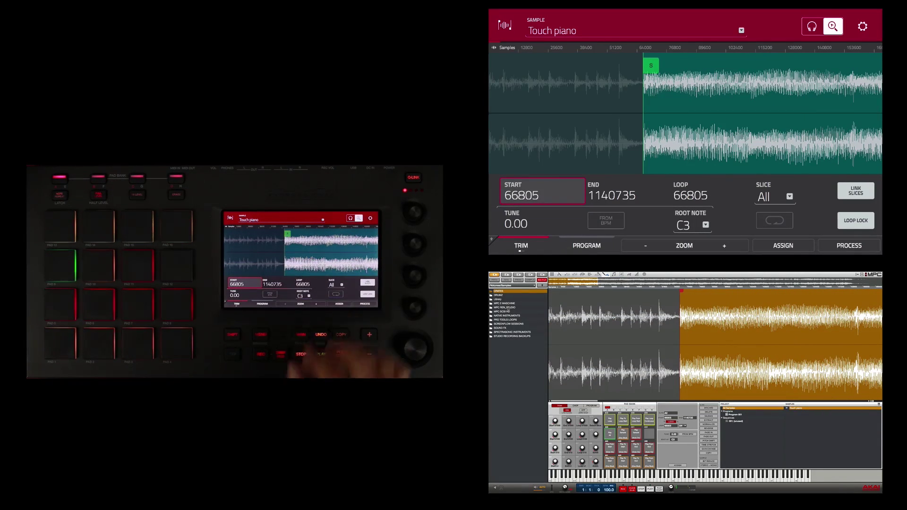
pyautogui.scroll(4, 303, 250)
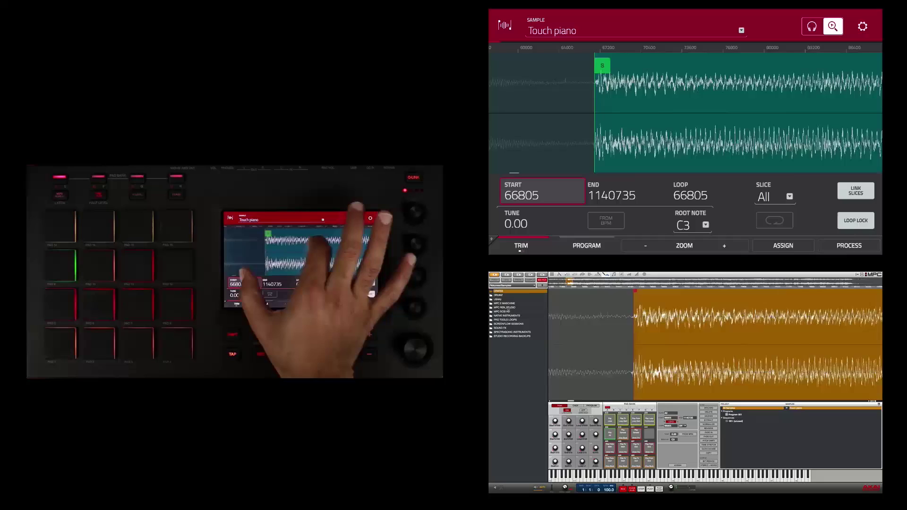
pyautogui.moveTo(283, 264); pyautogui.dragTo(359, 255)
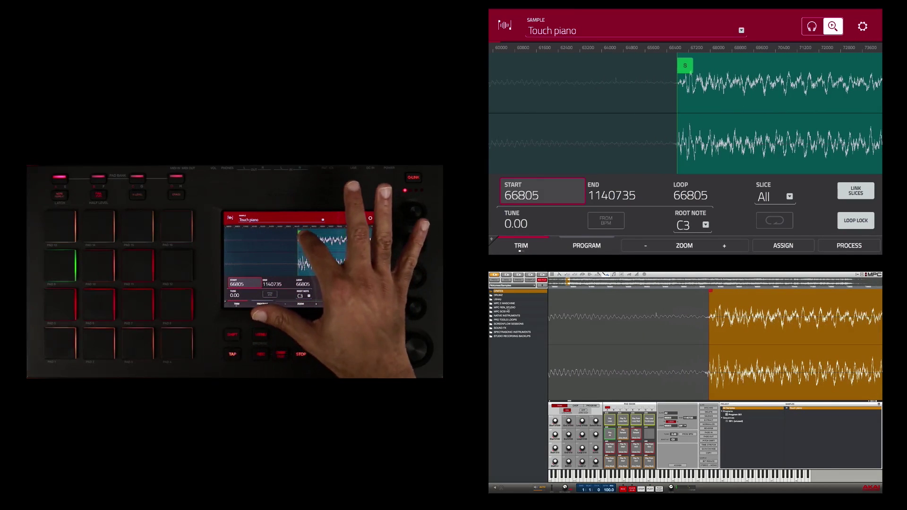
pyautogui.moveTo(298, 234); pyautogui.dragTo(308, 258)
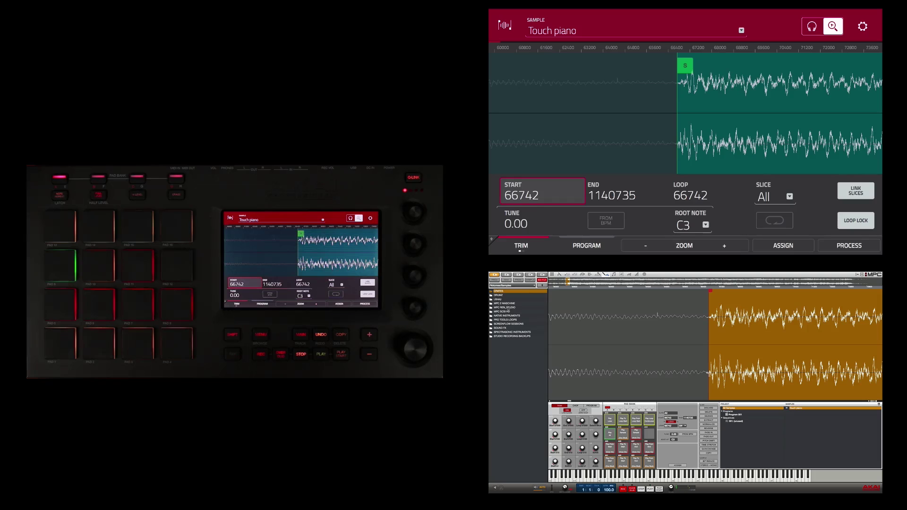
# - Nudge the start and loop points to 66629, with Slice Preview turned on, then off
pyautogui.click(370, 218)
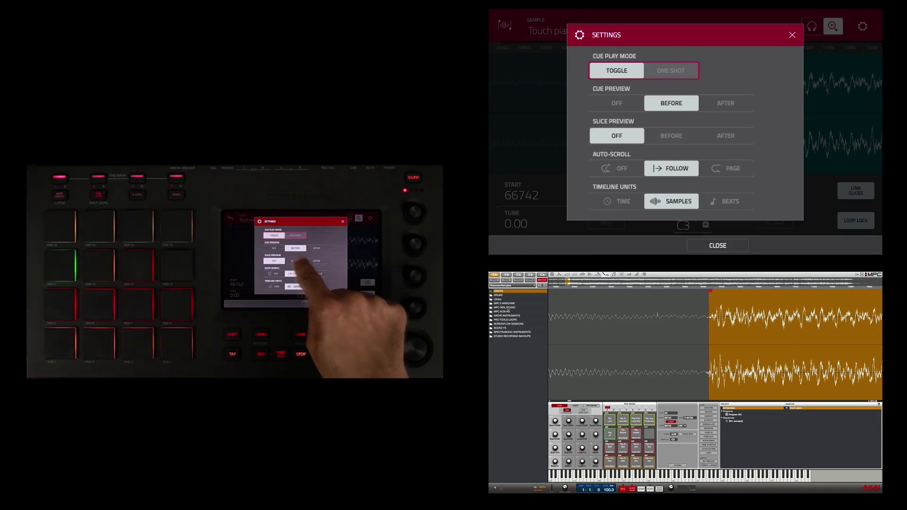
pyautogui.click(295, 261)
pyautogui.click(362, 259)
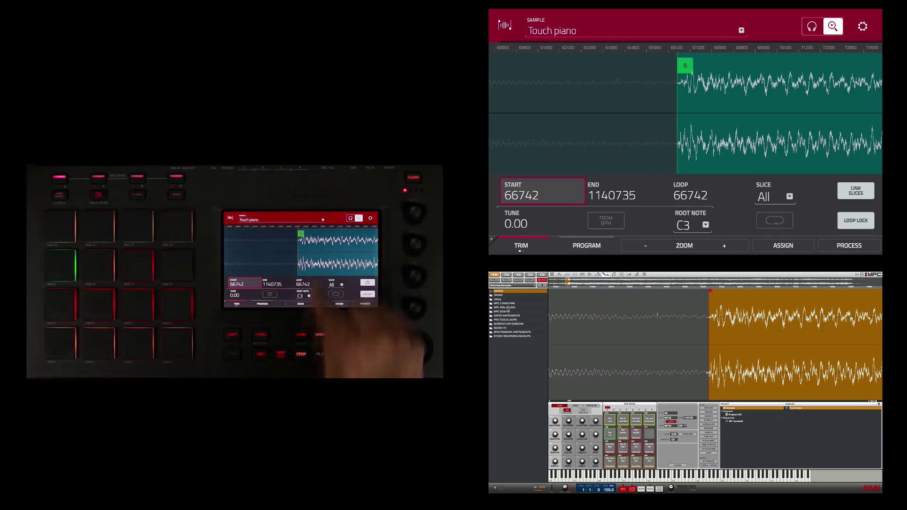
pyautogui.moveTo(301, 234); pyautogui.dragTo(297, 235)
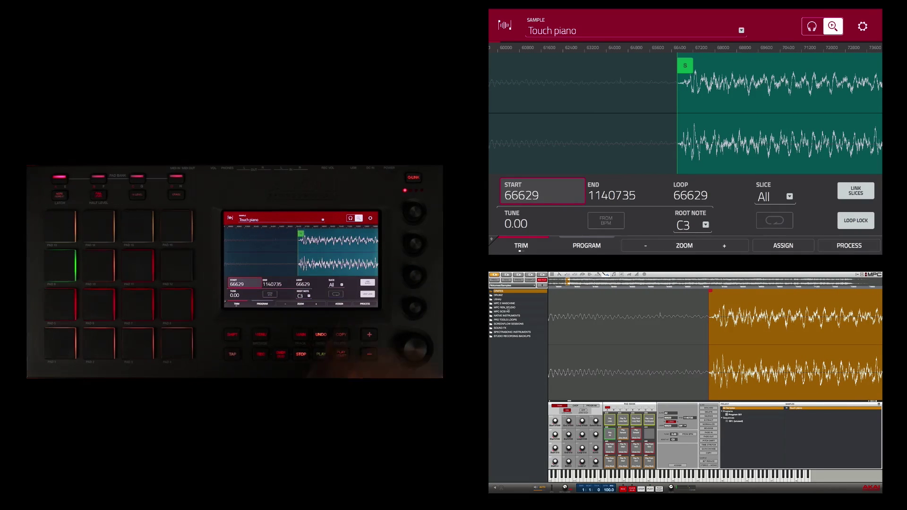
pyautogui.click(370, 218)
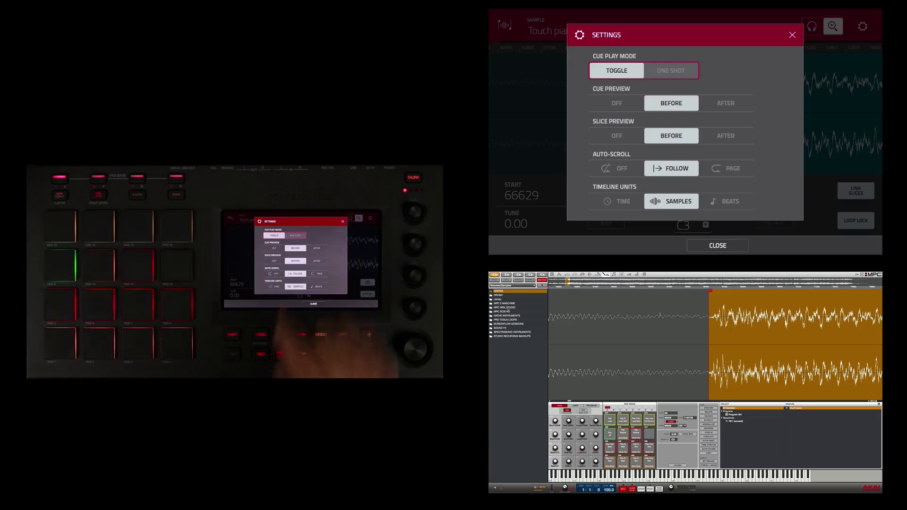
pyautogui.click(274, 261)
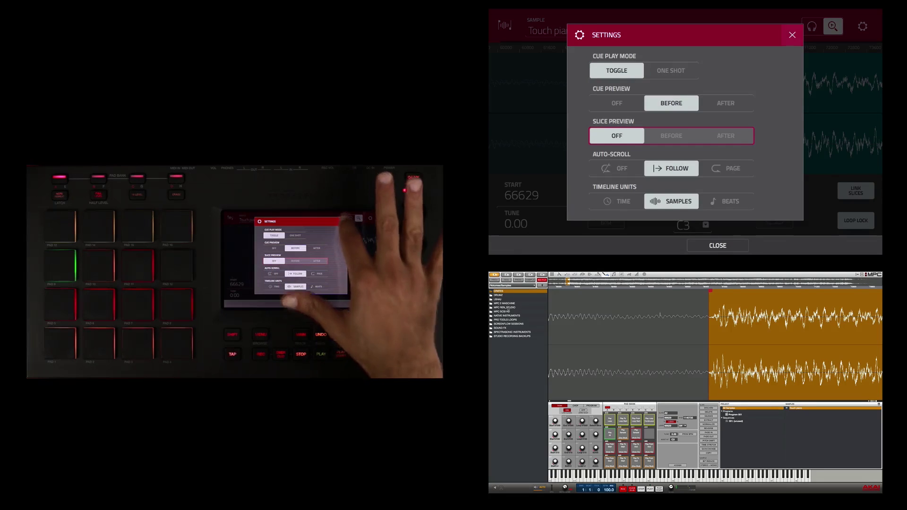
pyautogui.click(307, 303)
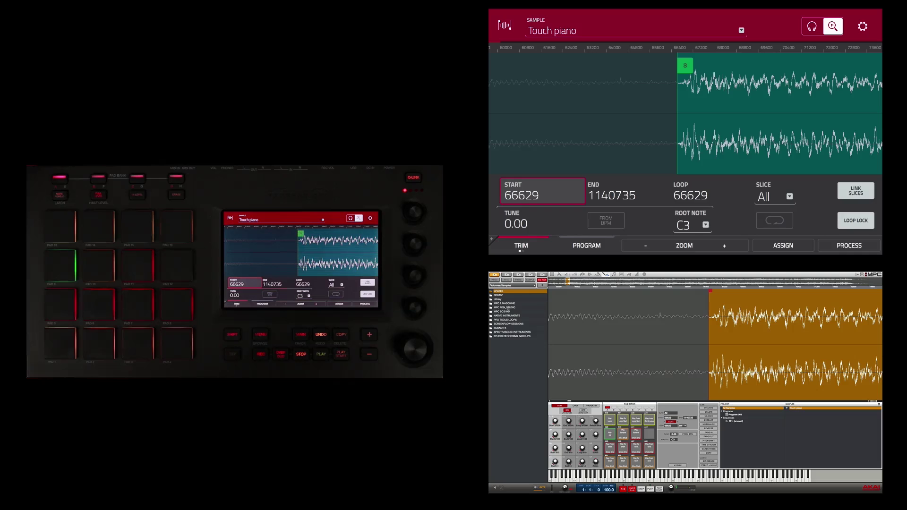
# - Zoom further into the Touch piano start-point region to refine START toward 66760
pyautogui.moveTo(354, 248); pyautogui.dragTo(376, 238)
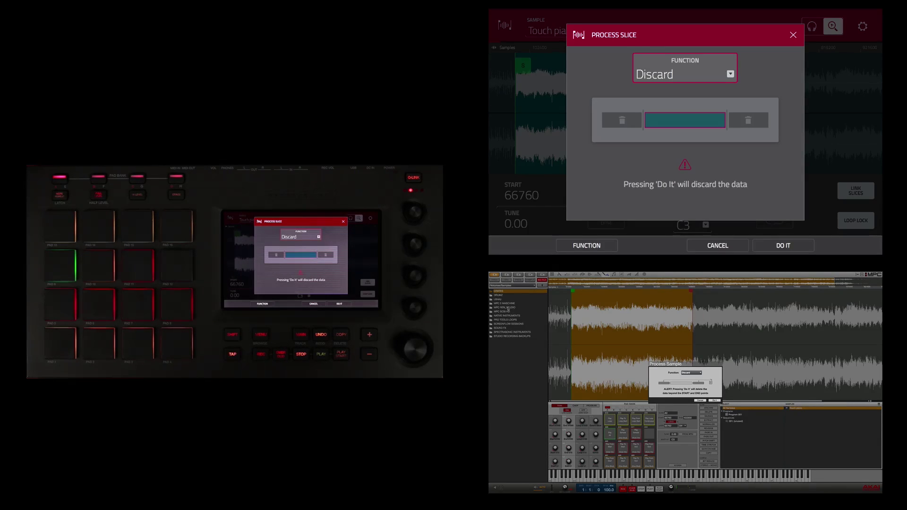
pyautogui.click(339, 303)
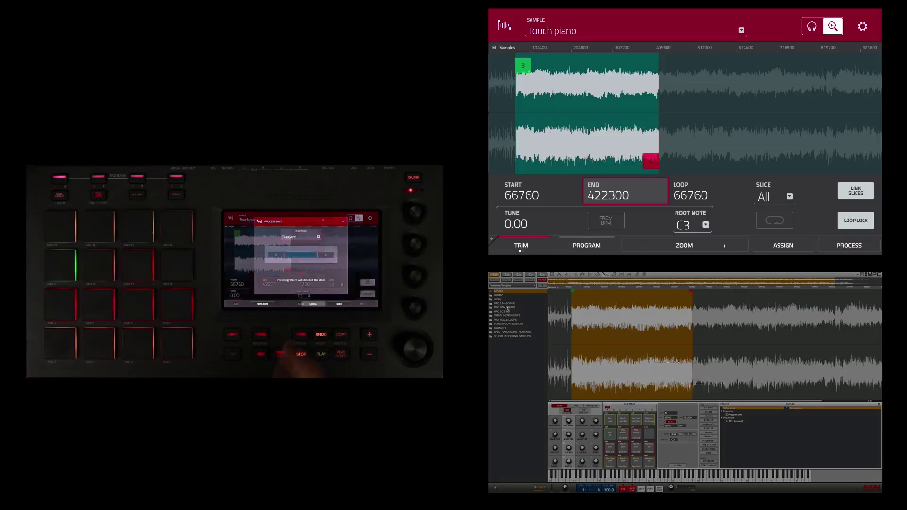